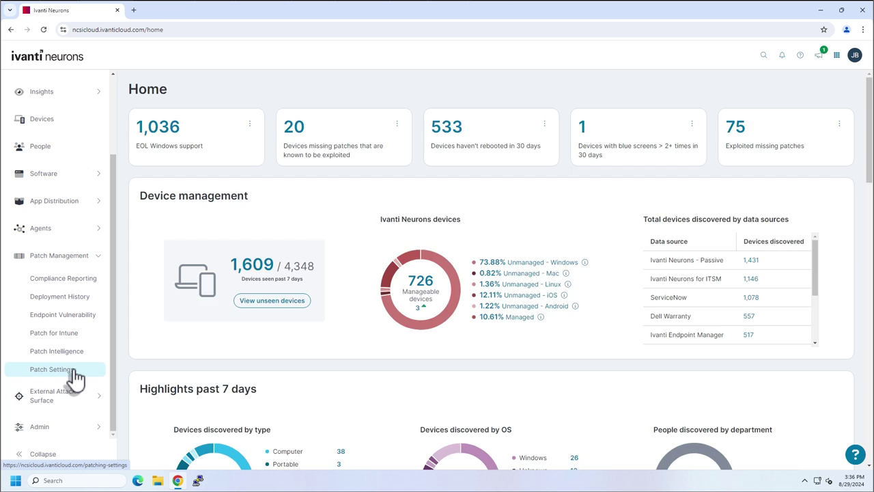
# Open the Manual Patching Only patch configuration for editing and enable routine maintenance for Windows
pyautogui.click(71, 369)
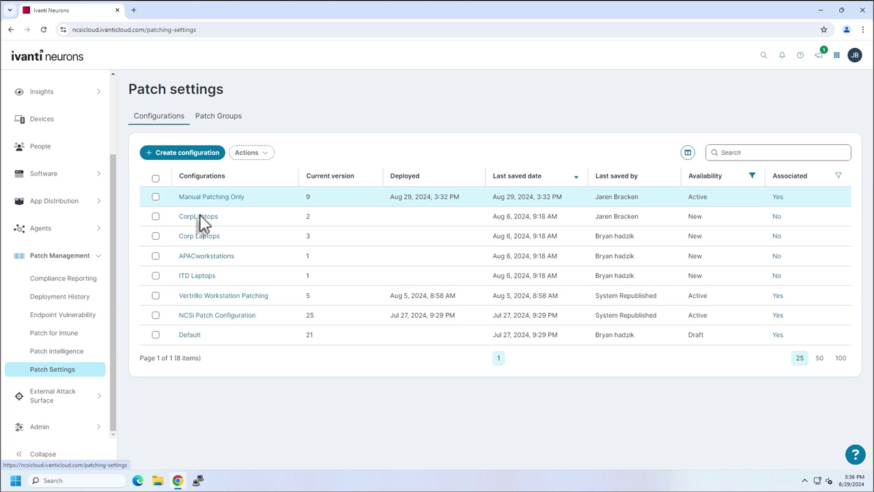
pyautogui.click(213, 198)
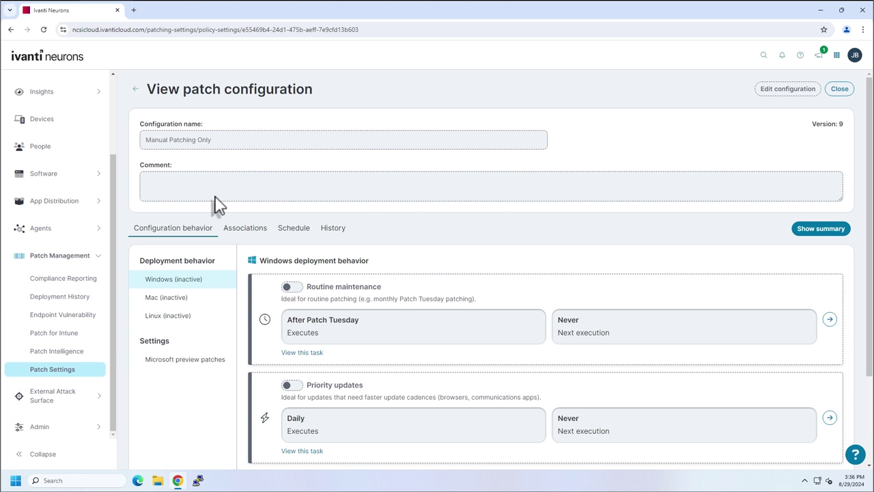
pyautogui.scroll(-2, 539, 222)
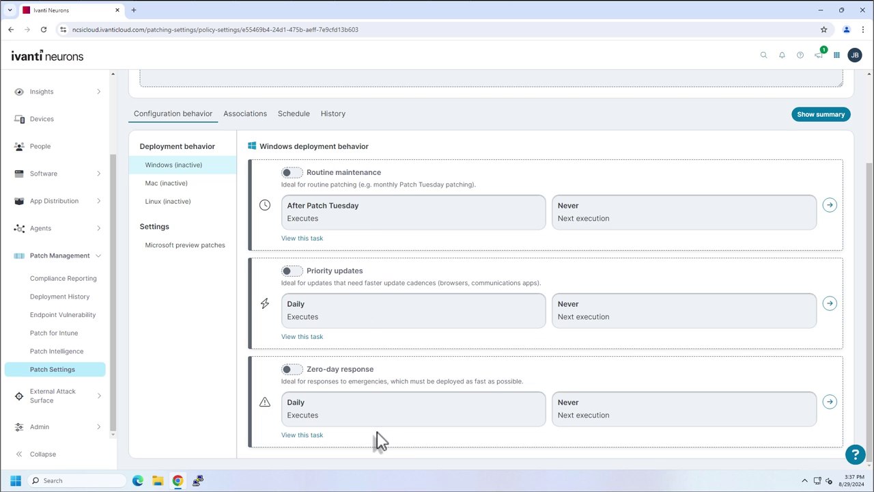
pyautogui.click(292, 172)
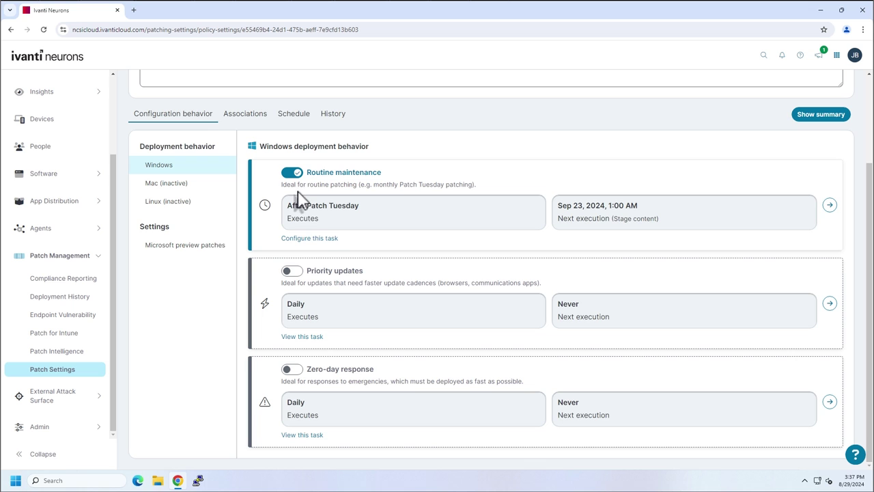
# Schedule the routine maintenance task to deploy 3 days after Patch Tuesday at 12:00 PM
pyautogui.click(311, 238)
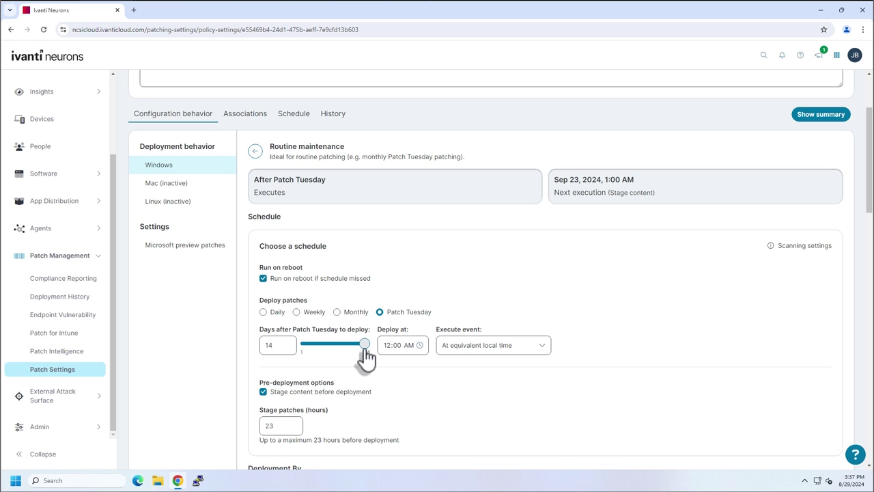
pyautogui.moveTo(364, 344); pyautogui.dragTo(315, 344)
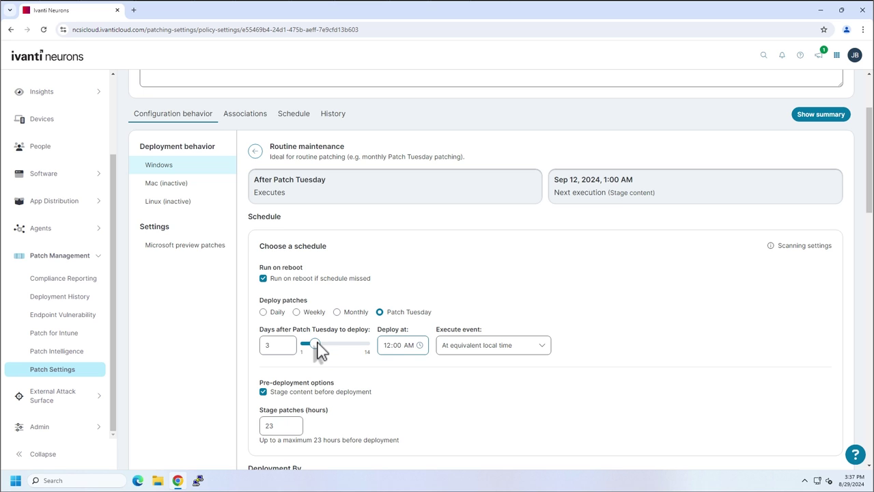
pyautogui.click(407, 347)
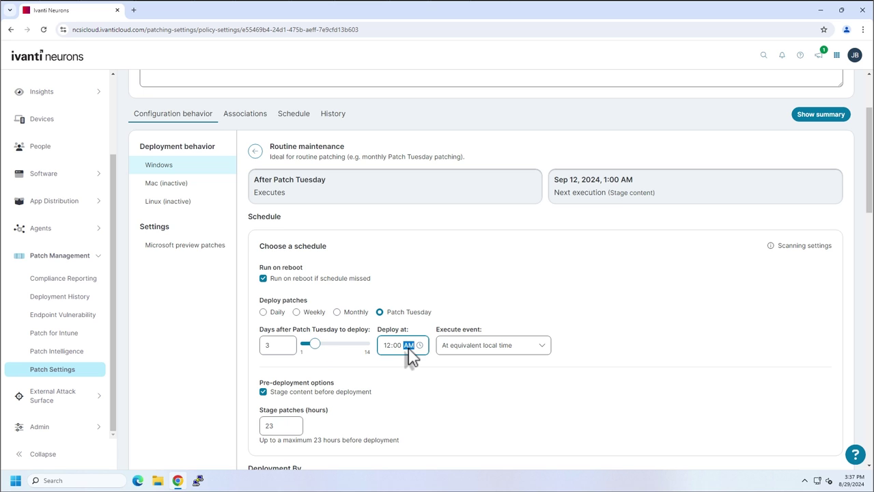
pyautogui.press('Up')
# Review the severity options and the patch group include/exclude settings of the routine maintenance task
pyautogui.scroll(-2, 410, 355)
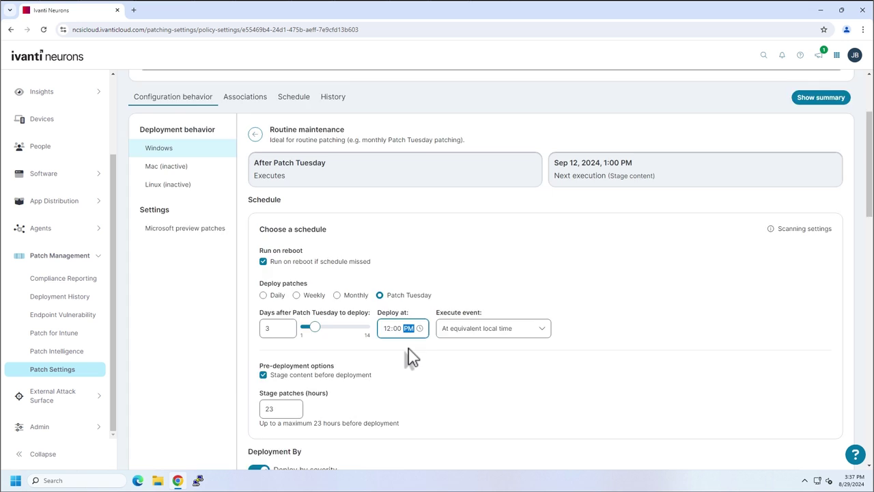
pyautogui.scroll(-2, 423, 335)
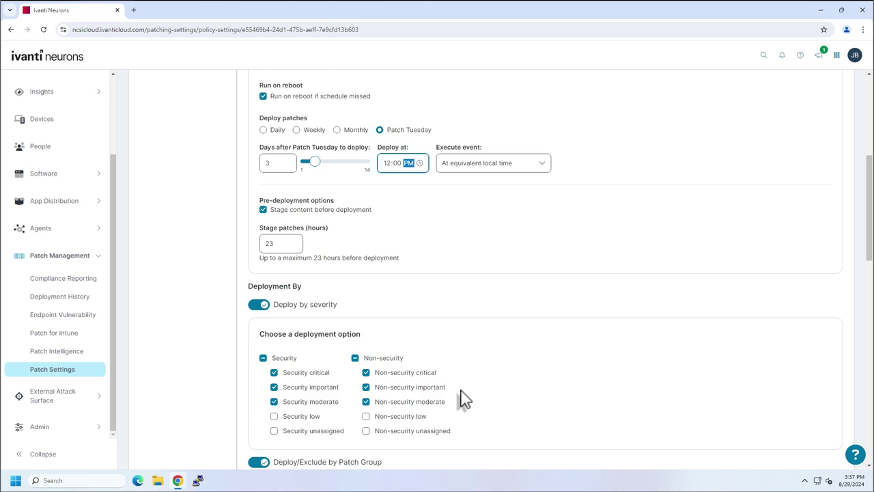
pyautogui.scroll(-5, 462, 400)
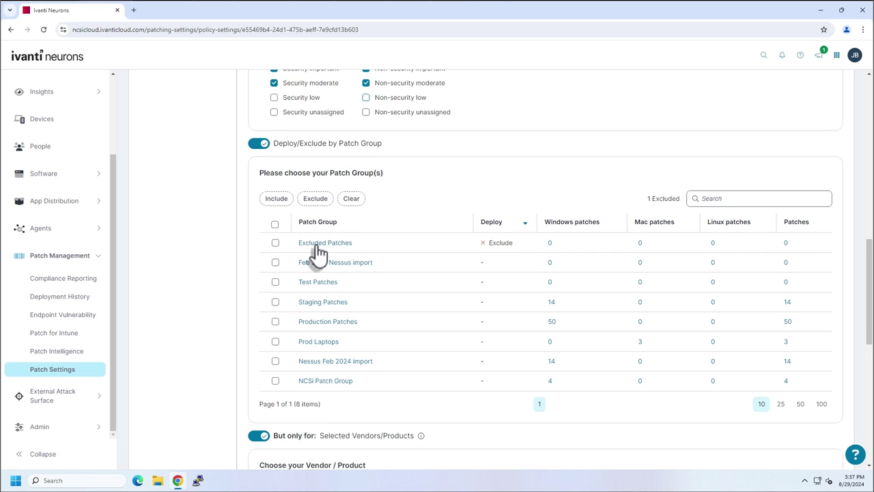
pyautogui.scroll(1, 318, 251)
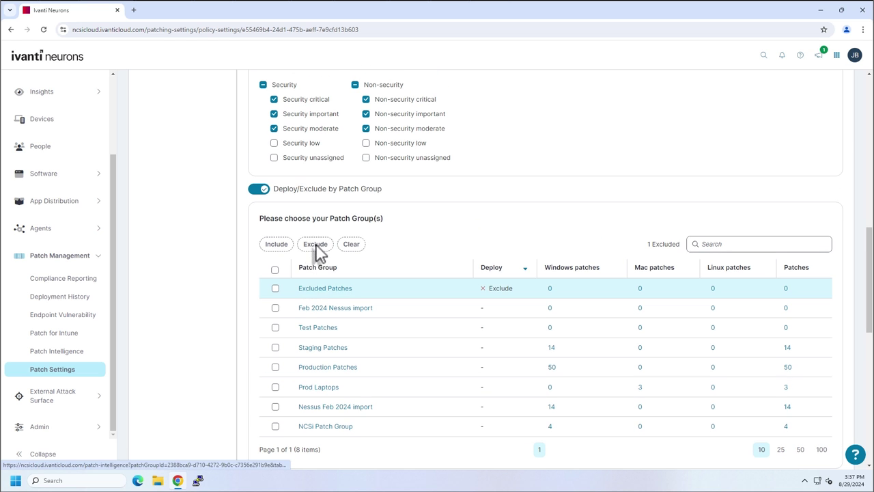
pyautogui.scroll(-6, 490, 235)
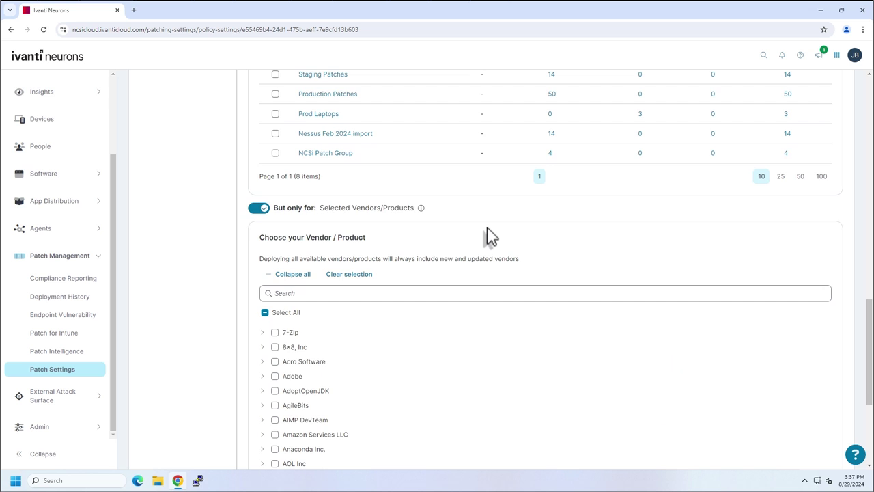
# Examine the selected vendors, the product list under Microsoft, and the reboot settings of the routine maintenance task
pyautogui.scroll(-10, 490, 239)
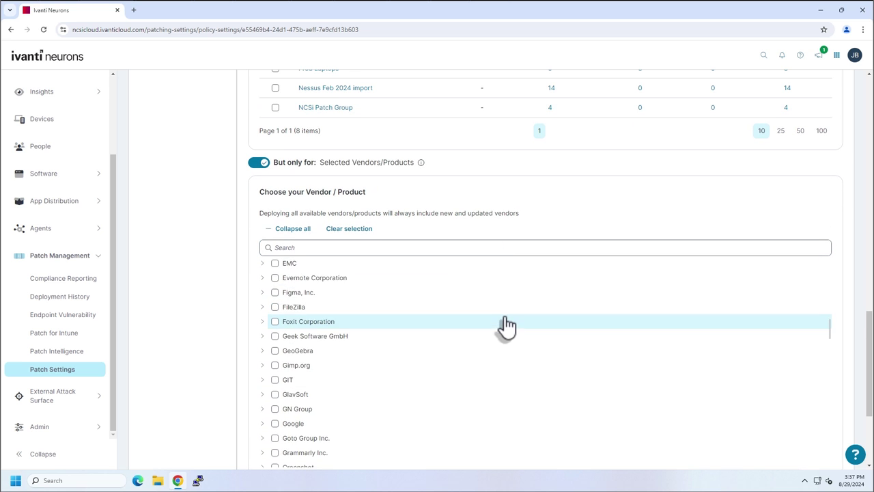
pyautogui.scroll(-4, 469, 320)
pyautogui.scroll(3, 468, 321)
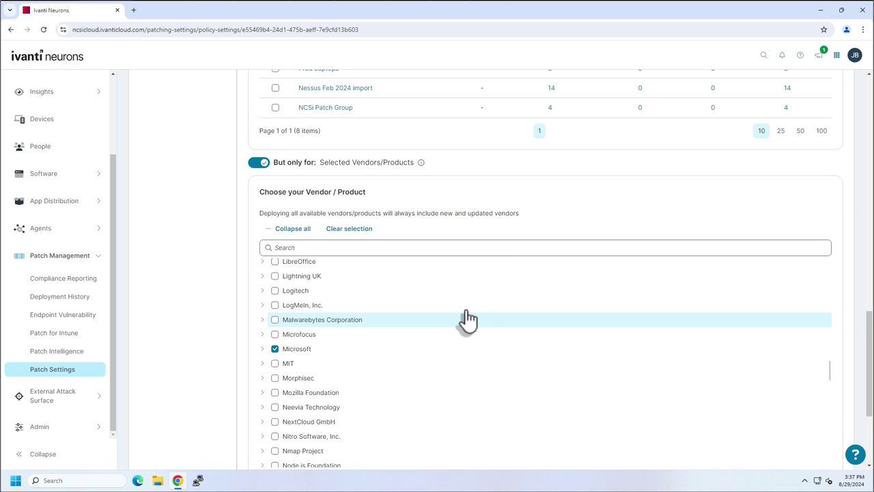
pyautogui.click(262, 349)
pyautogui.scroll(-3, 359, 361)
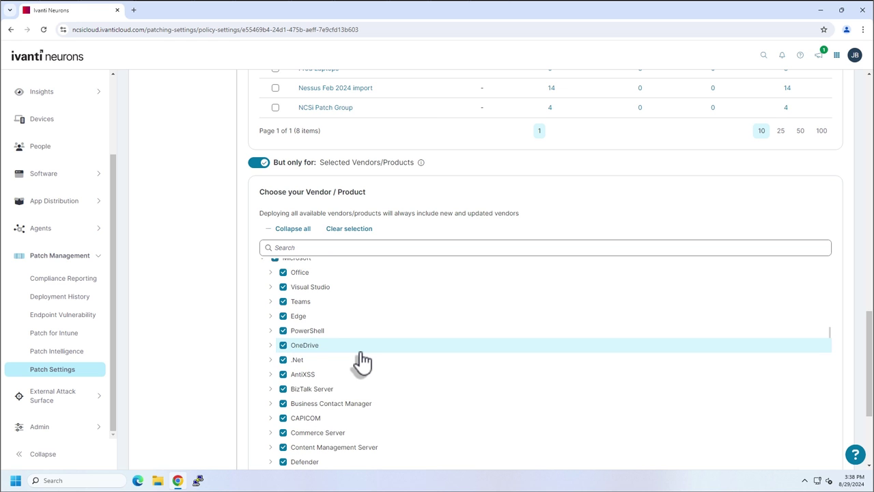
pyautogui.scroll(-6, 362, 362)
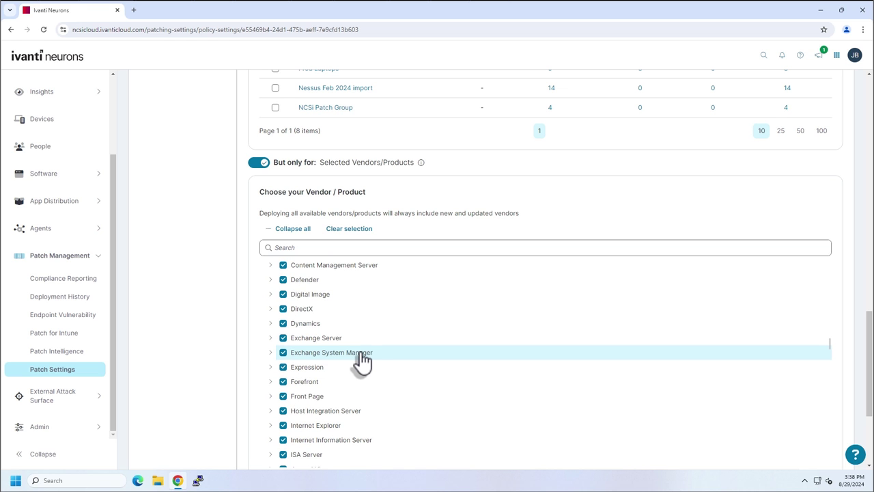
pyautogui.scroll(-20, 362, 362)
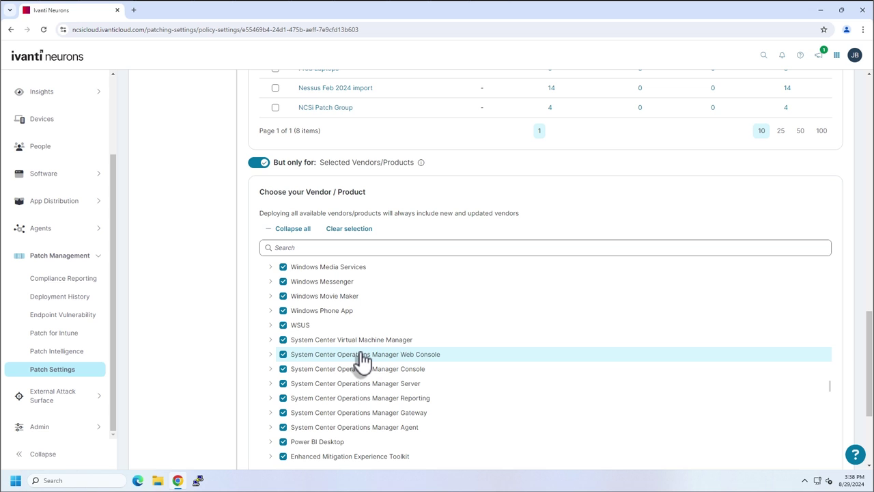
pyautogui.scroll(20, 362, 362)
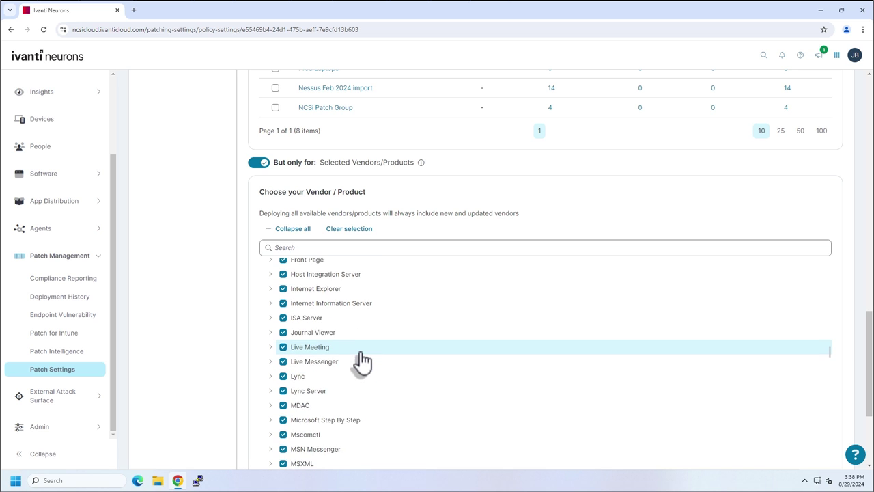
pyautogui.scroll(5, 362, 362)
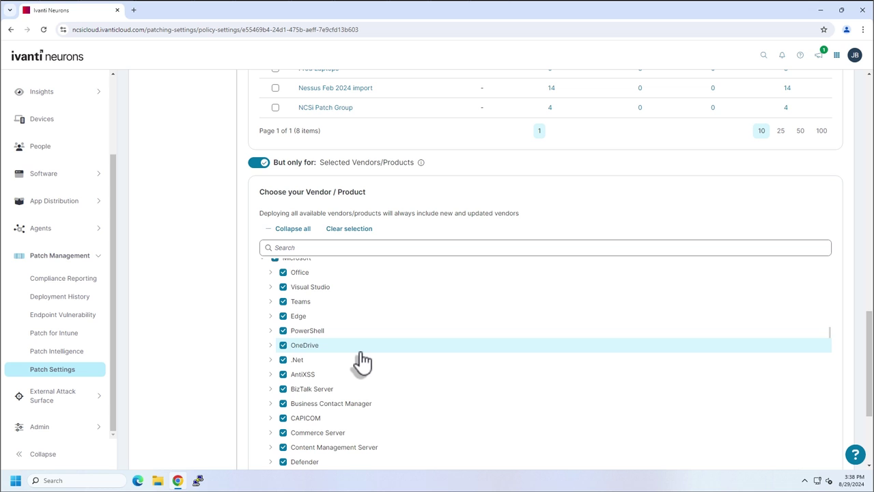
pyautogui.scroll(-5, 362, 362)
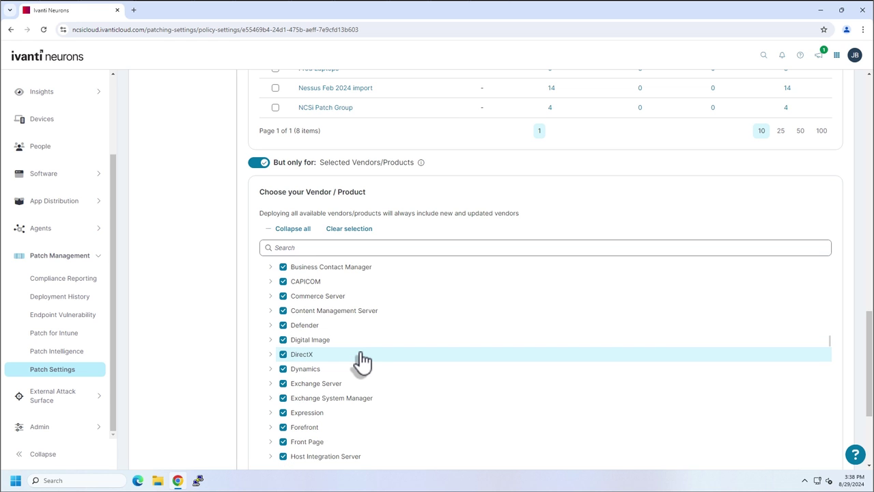
pyautogui.scroll(-13, 361, 362)
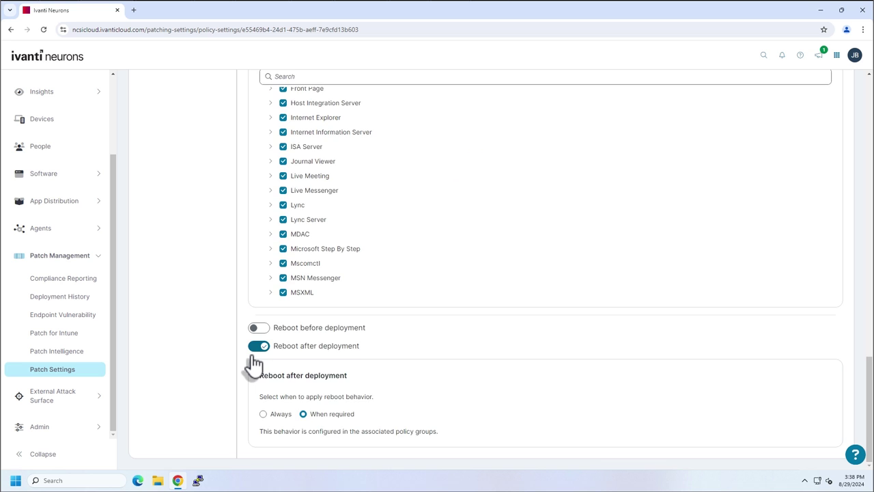
# Return to the Windows deployment behavior overview and enable priority updates
pyautogui.scroll(20, 252, 364)
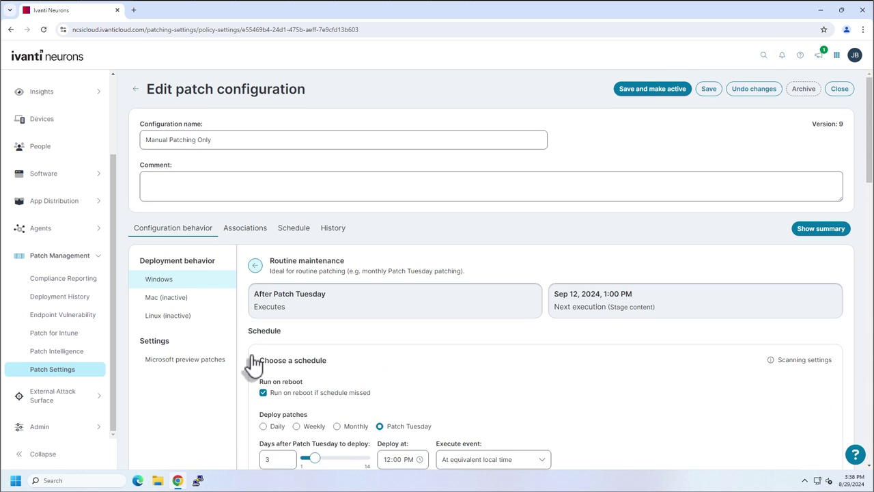
pyautogui.click(255, 266)
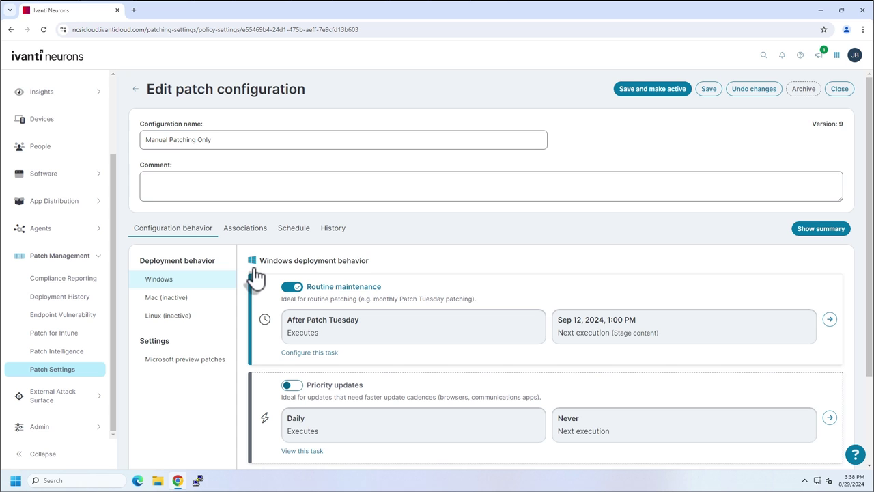
pyautogui.click(291, 385)
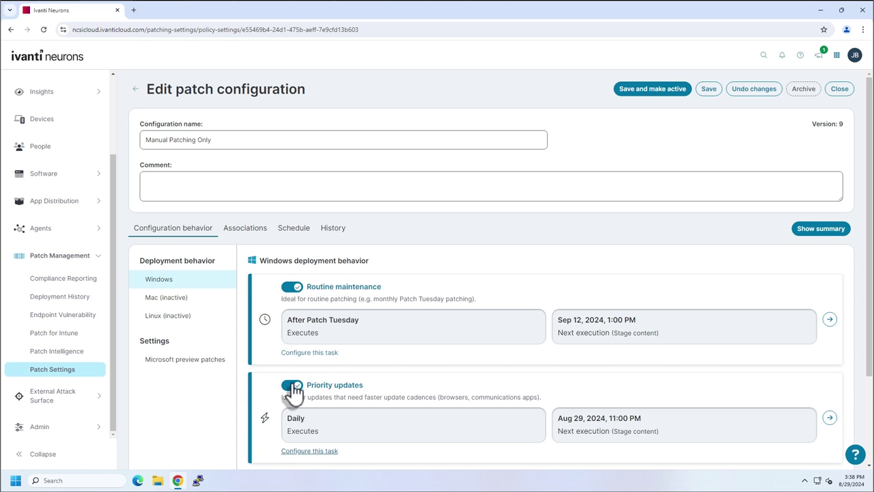
# Schedule the priority updates task to deploy patches daily at 12:00 PM
pyautogui.click(309, 452)
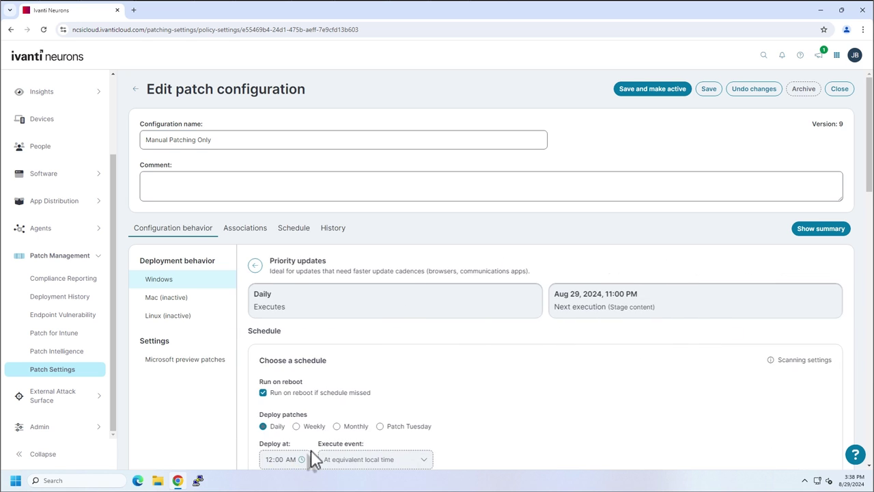
pyautogui.scroll(-1, 312, 459)
pyautogui.click(296, 335)
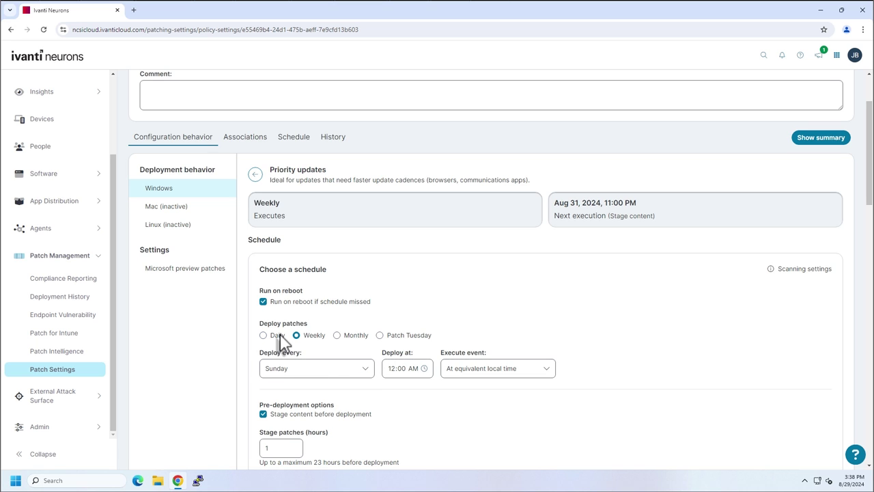
pyautogui.click(271, 335)
pyautogui.click(303, 373)
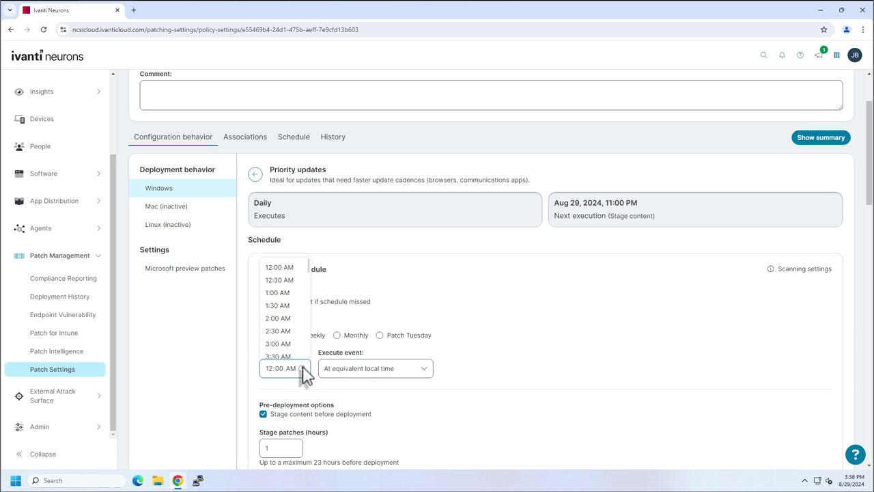
pyautogui.click(292, 369)
pyautogui.press('p')
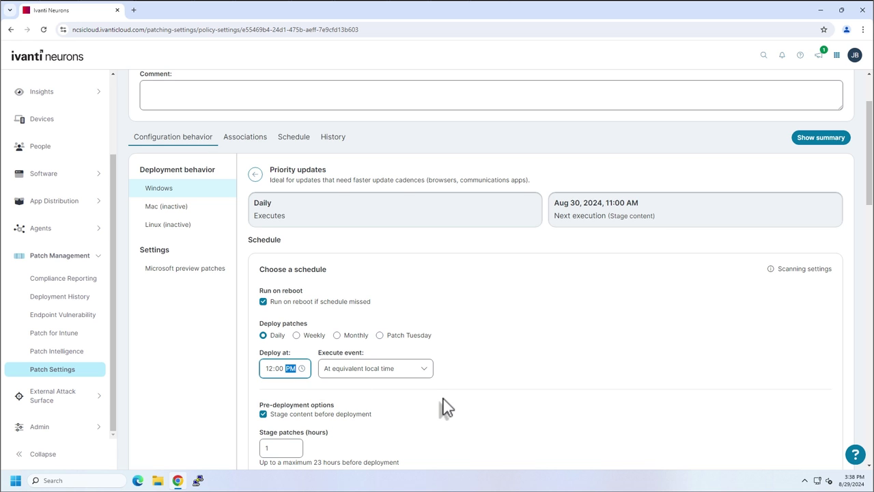
# Set the Excluded Patches patch group to be excluded from the priority updates deployment
pyautogui.scroll(-3, 524, 347)
pyautogui.scroll(-1, 529, 350)
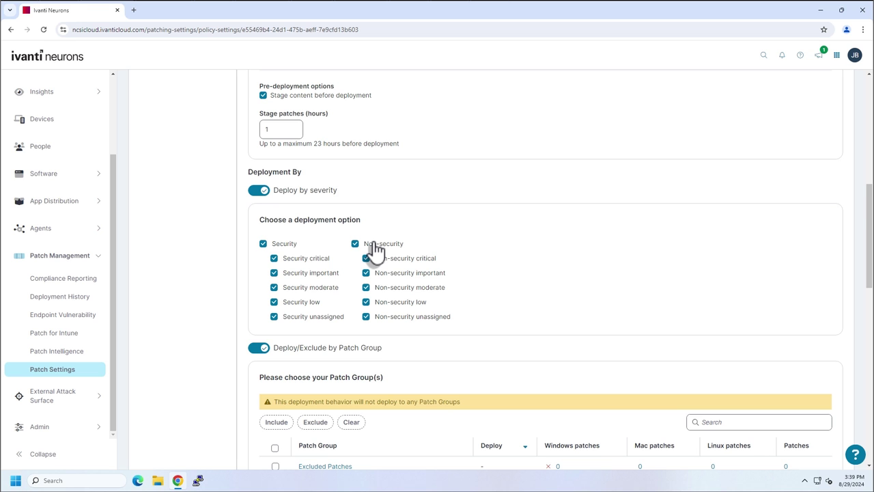
pyautogui.scroll(-4, 391, 242)
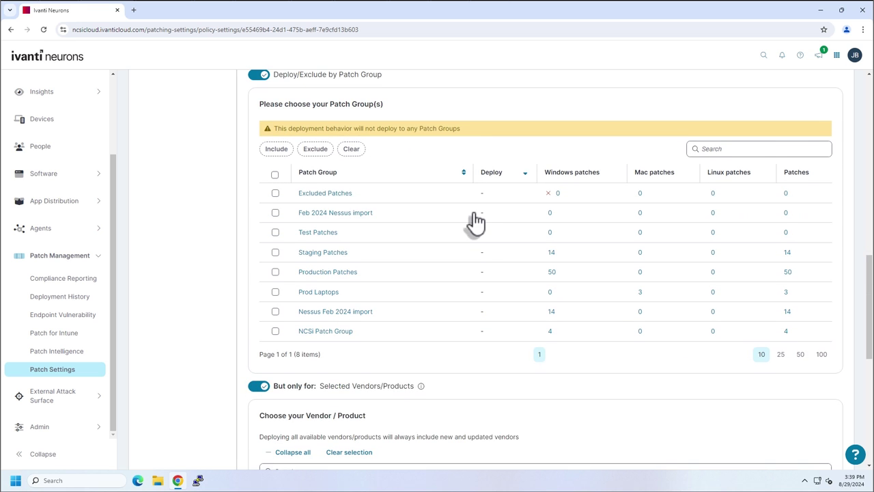
pyautogui.click(275, 193)
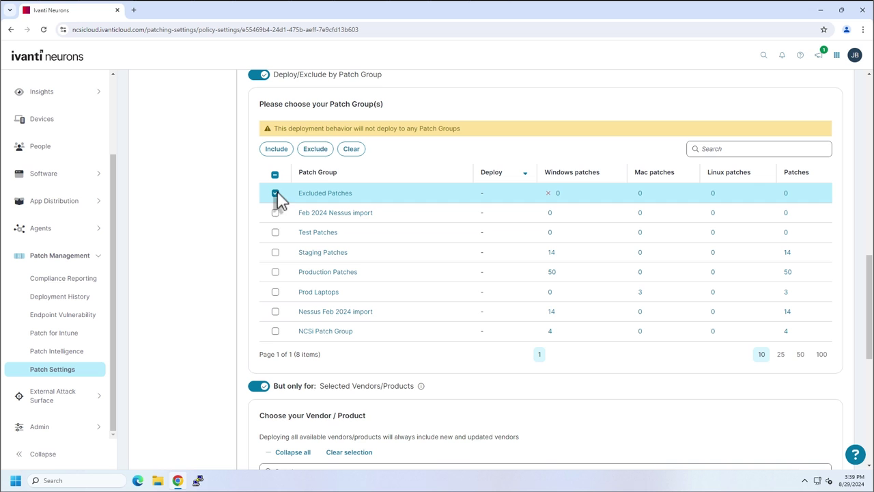
pyautogui.click(313, 148)
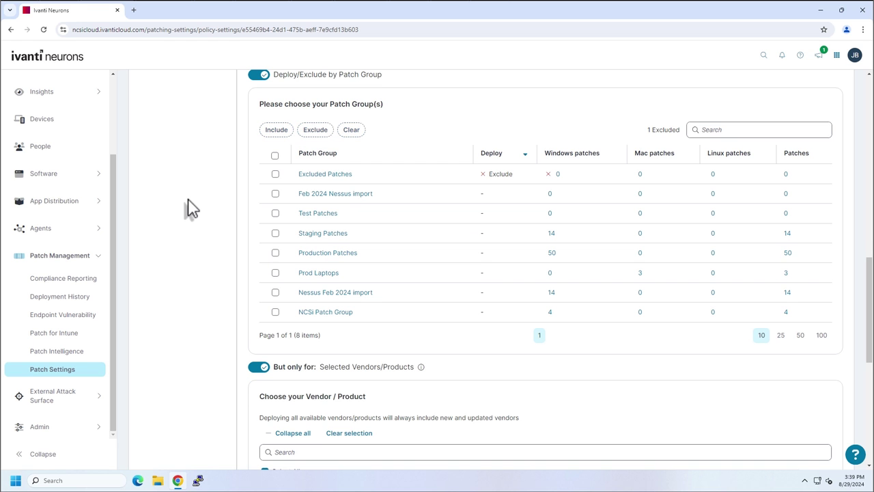
# Examine the vendor and product selection of the priority updates task under Google and Microsoft, expanding the Edge entry
pyautogui.scroll(-3, 191, 208)
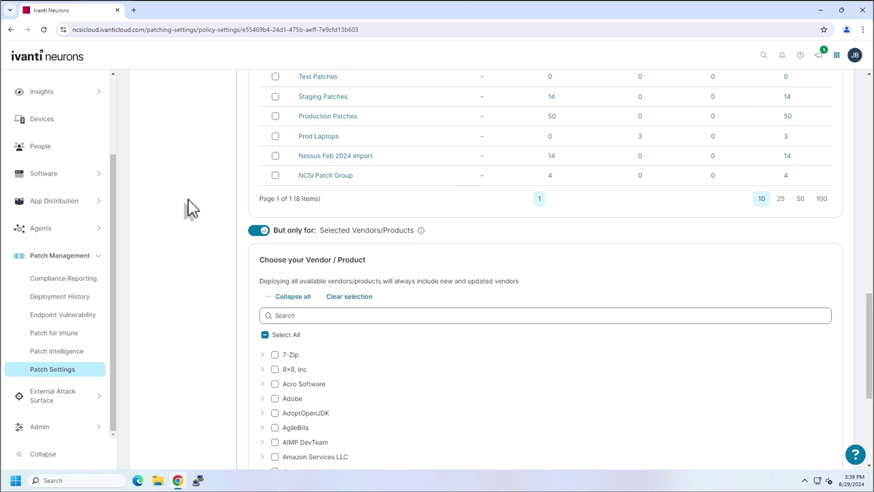
pyautogui.scroll(-1, 192, 209)
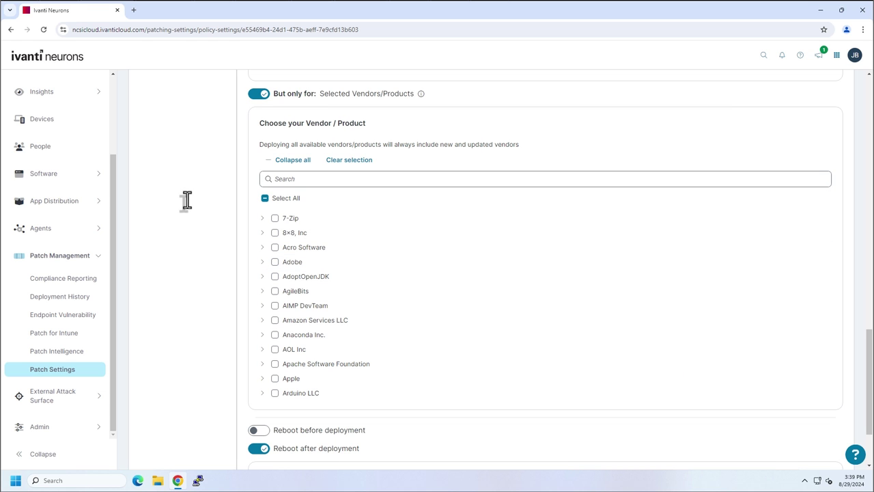
pyautogui.scroll(-5, 418, 307)
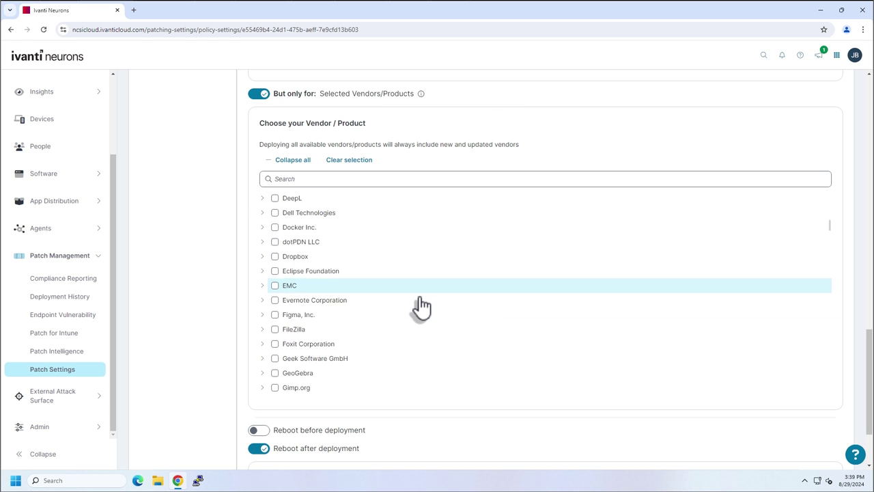
pyautogui.scroll(-5, 422, 306)
pyautogui.scroll(4, 421, 306)
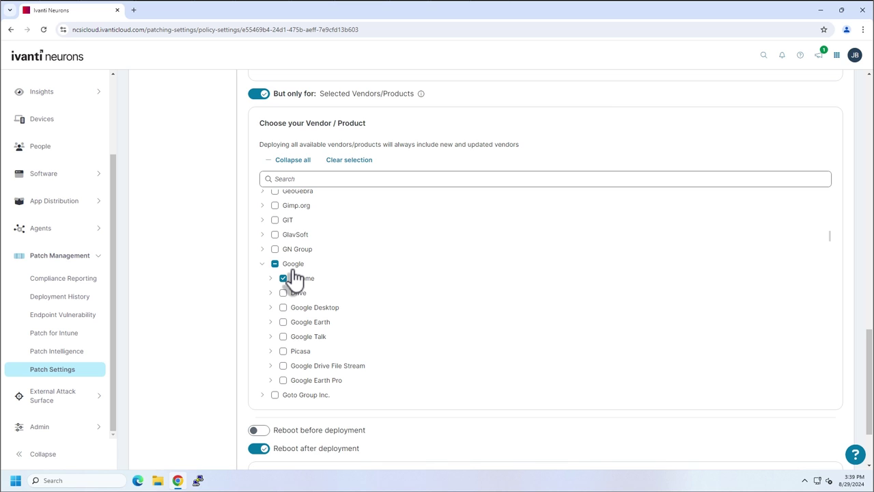
pyautogui.scroll(-1, 294, 276)
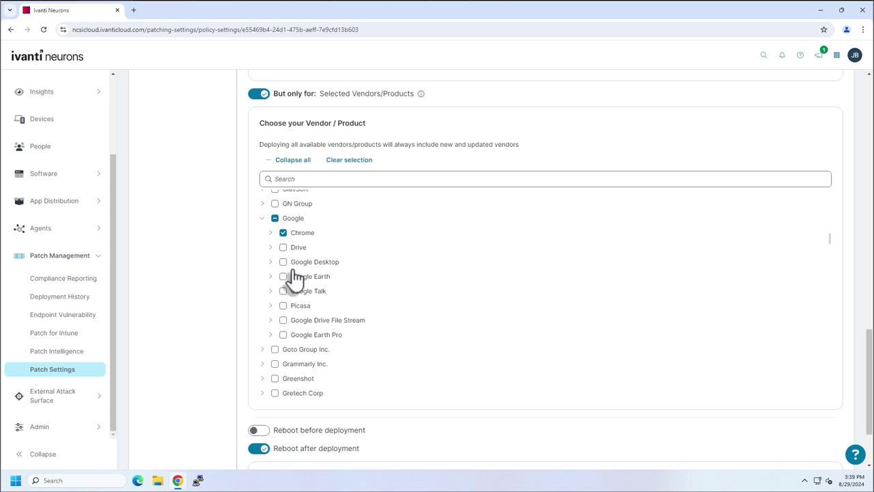
pyautogui.scroll(-3, 269, 257)
pyautogui.scroll(-5, 270, 257)
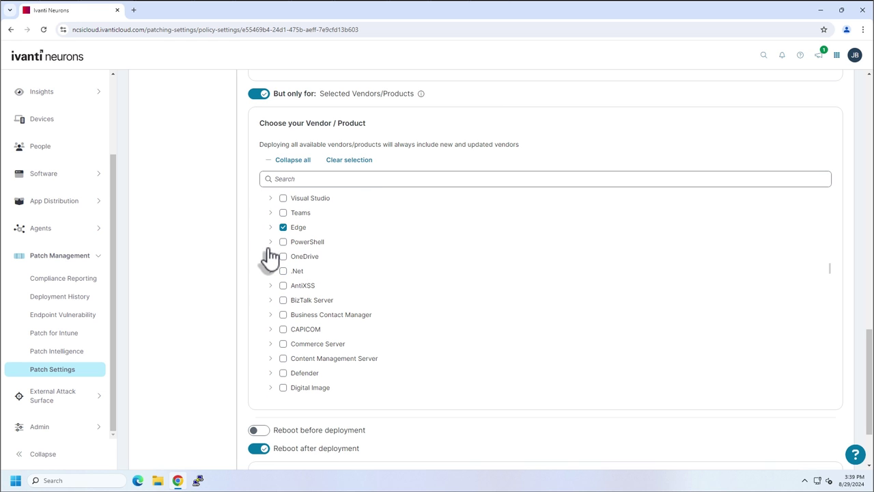
pyautogui.click(269, 228)
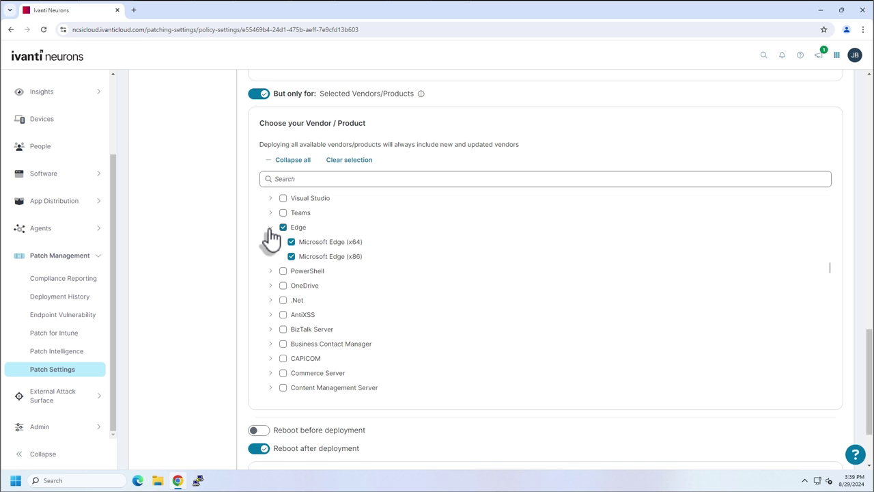
# Examine the Mozilla Foundation product selection and the reboot settings of the priority updates task
pyautogui.scroll(-10, 272, 236)
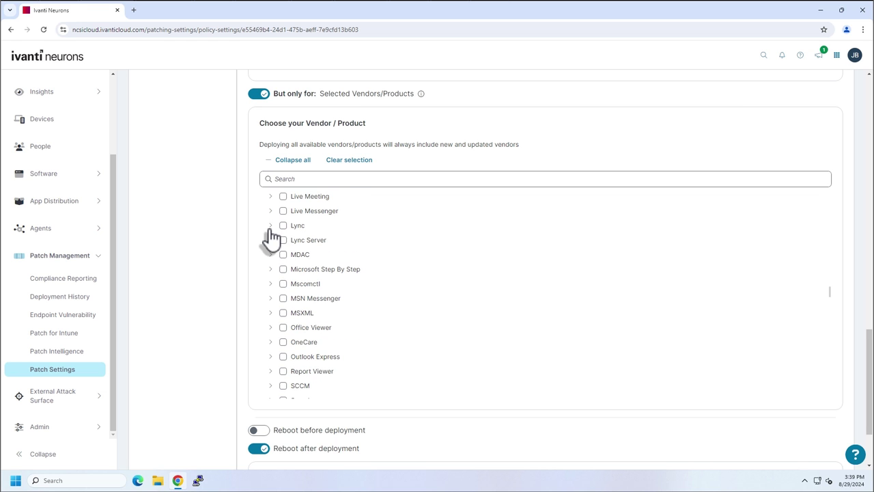
pyautogui.scroll(-6, 272, 236)
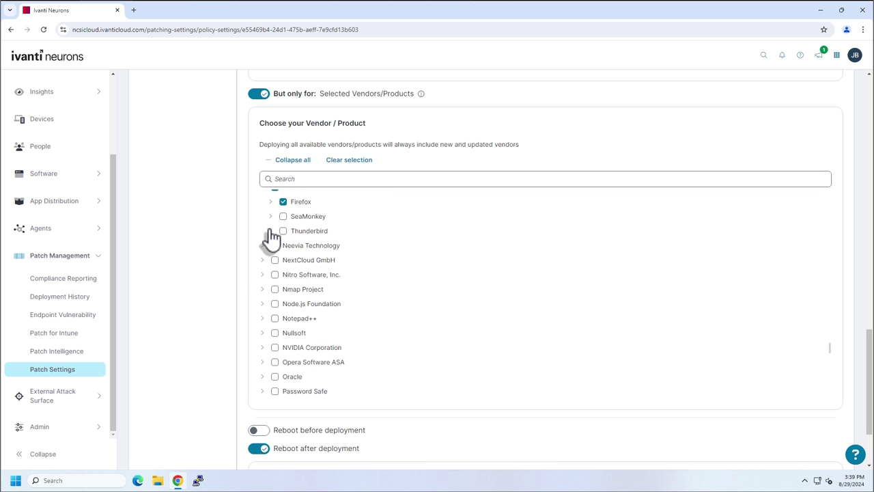
pyautogui.scroll(1, 272, 236)
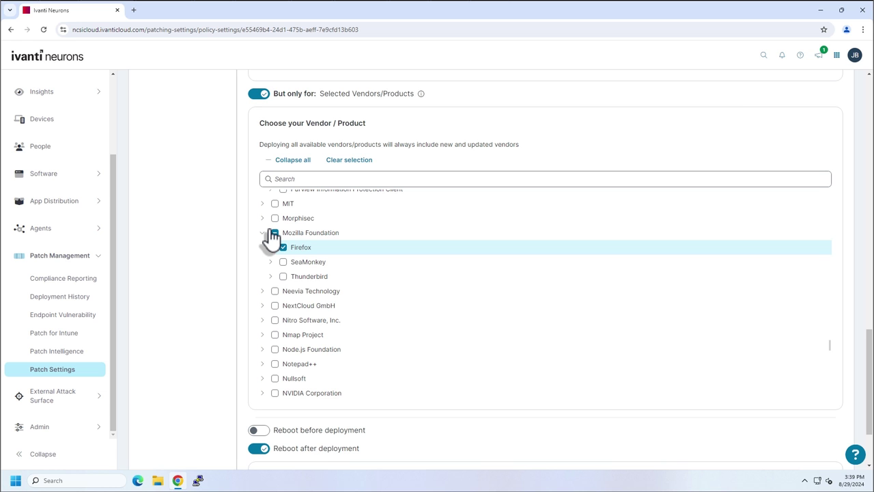
pyautogui.scroll(-8, 271, 236)
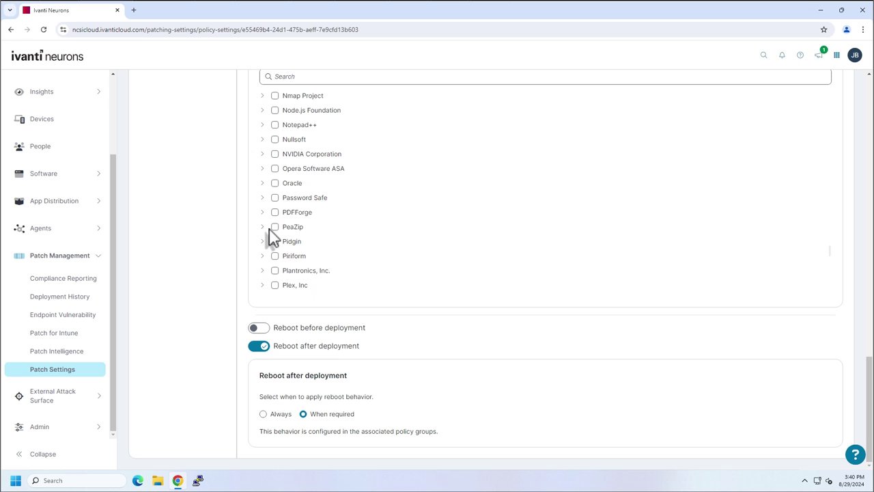
pyautogui.scroll(15, 232, 334)
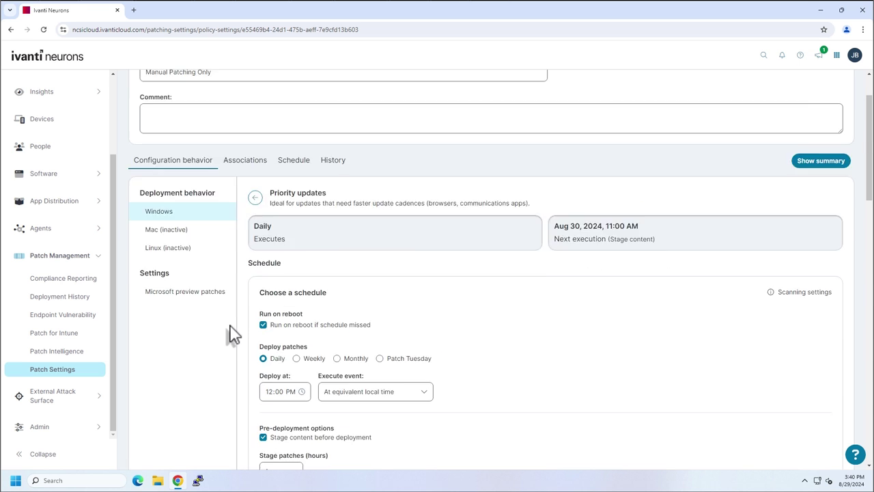
pyautogui.scroll(1, 232, 333)
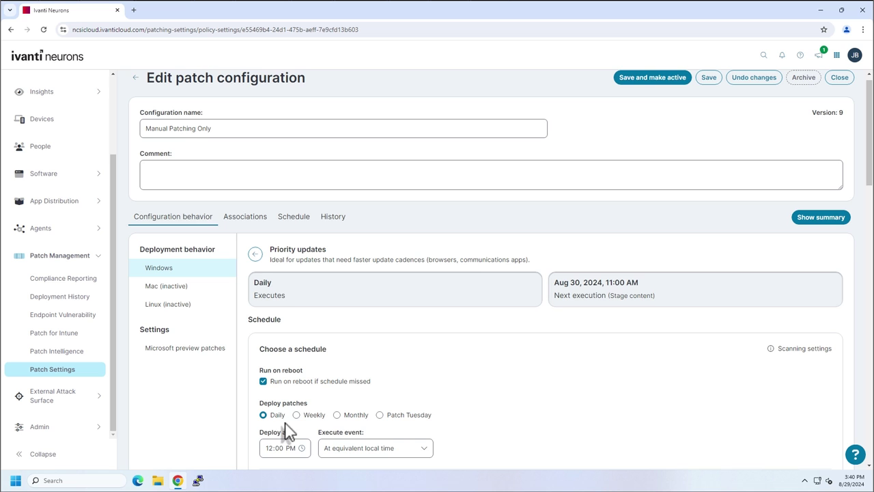
# Return to the Windows deployment behavior overview and enable zero-day response
pyautogui.click(255, 254)
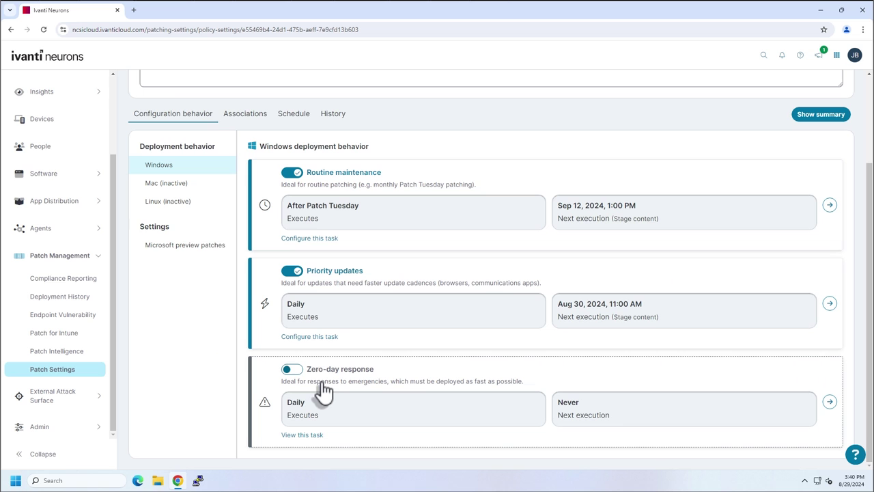
pyautogui.click(292, 370)
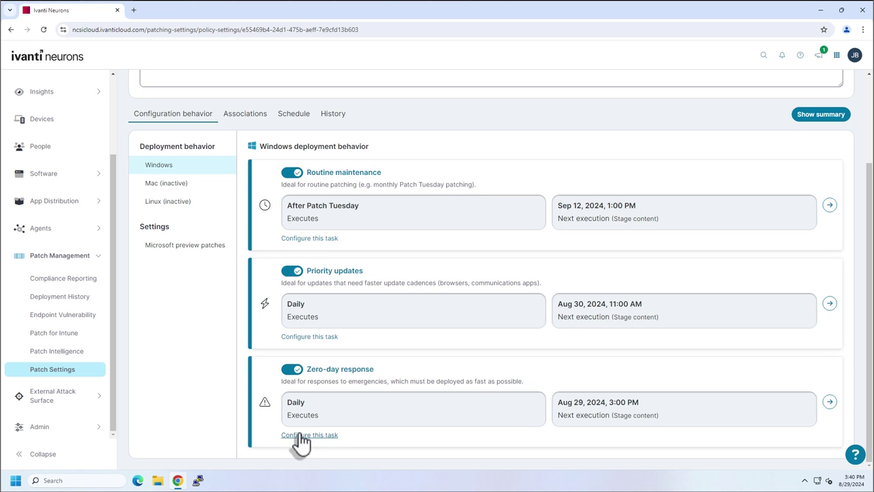
# Configure the zero-day response task to run on reboot if the schedule is missed and turn off staging content before deployment
pyautogui.click(309, 435)
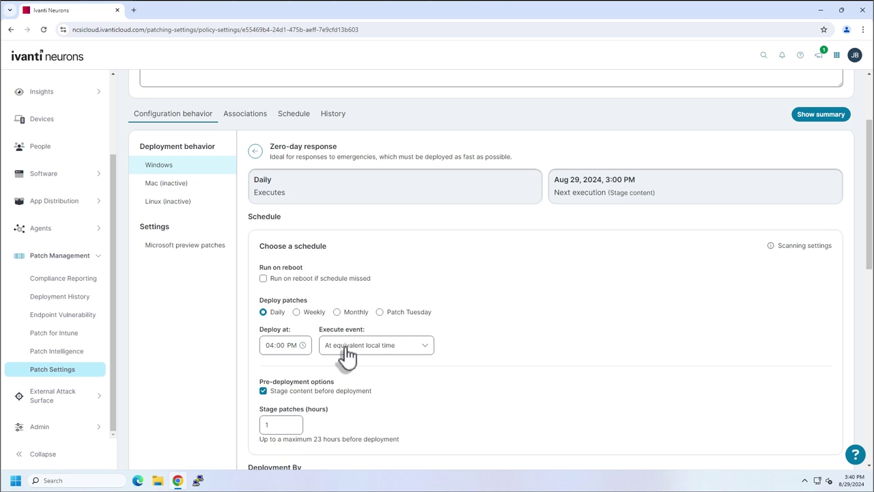
pyautogui.click(264, 279)
pyautogui.click(263, 392)
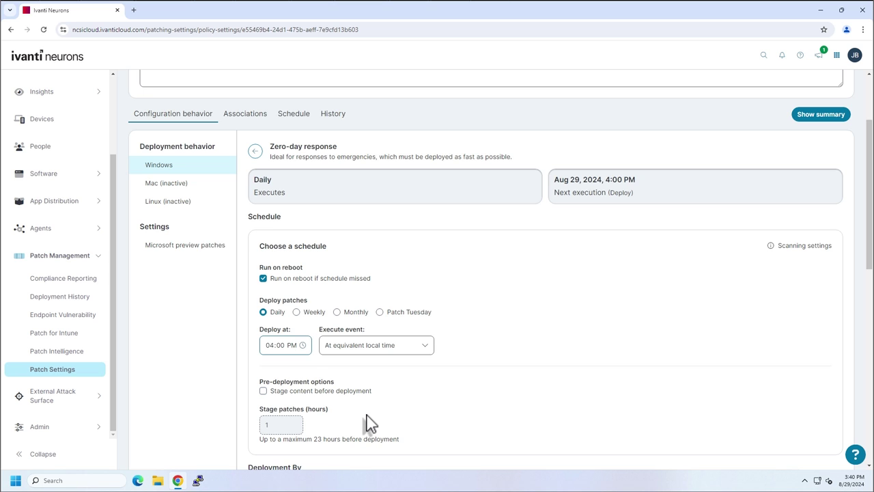
# Select the Production Patches patch group in the zero-day response task
pyautogui.scroll(-4, 322, 357)
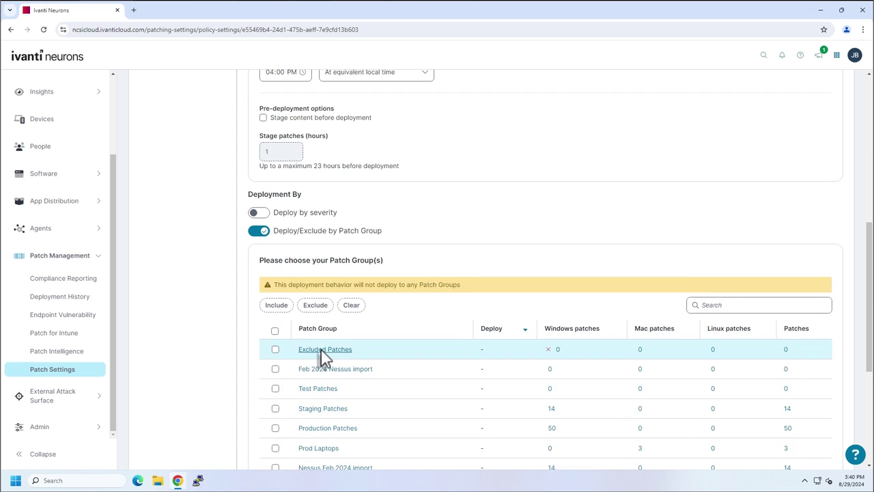
pyautogui.scroll(-2, 322, 357)
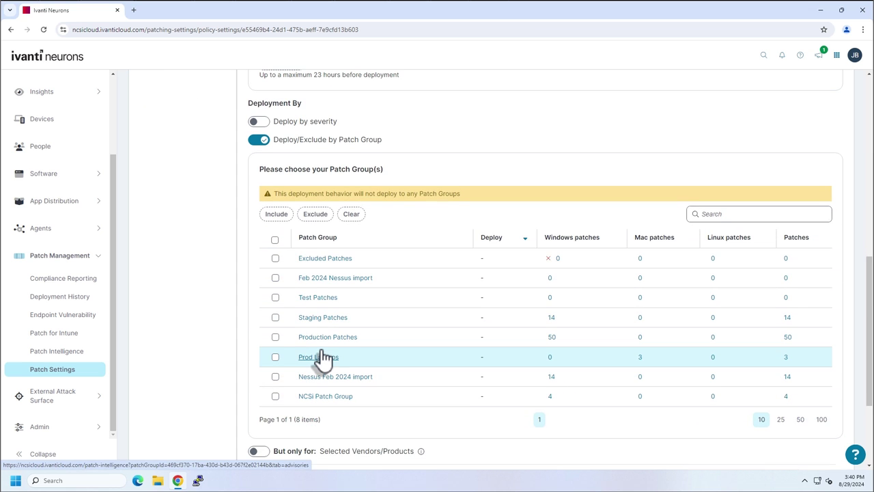
pyautogui.click(276, 337)
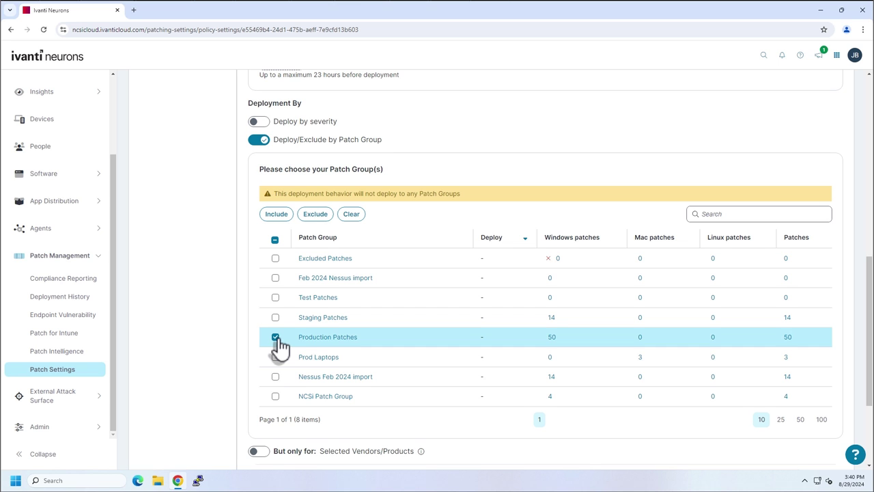
# Examine the zero-day response task's schedule, patch group, vendor filter and reboot settings
pyautogui.scroll(-2, 280, 347)
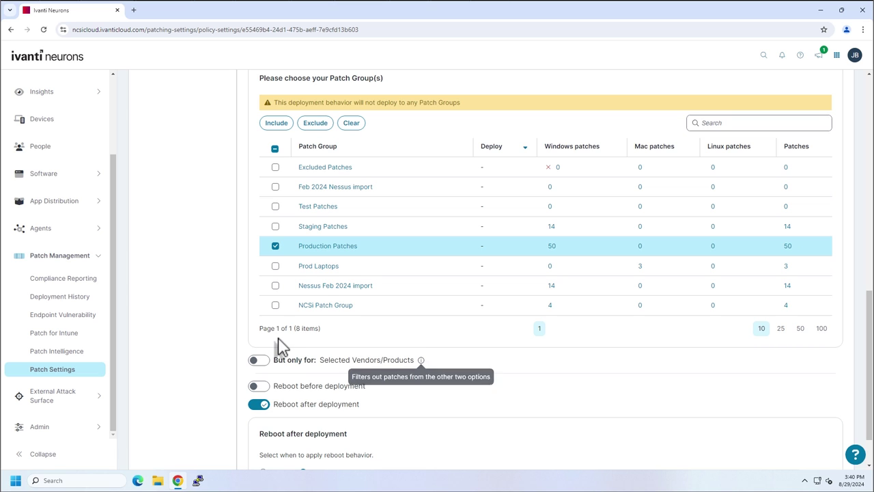
pyautogui.scroll(4, 280, 346)
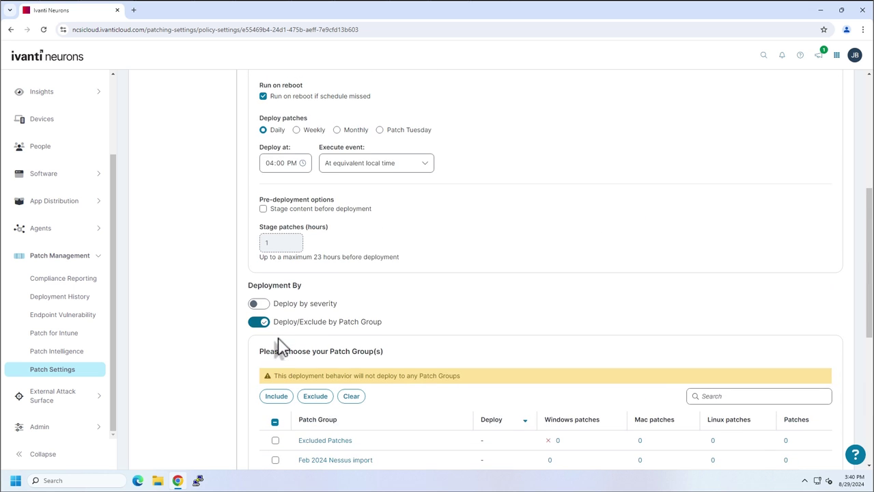
pyautogui.scroll(-2, 279, 347)
pyautogui.scroll(-1, 280, 346)
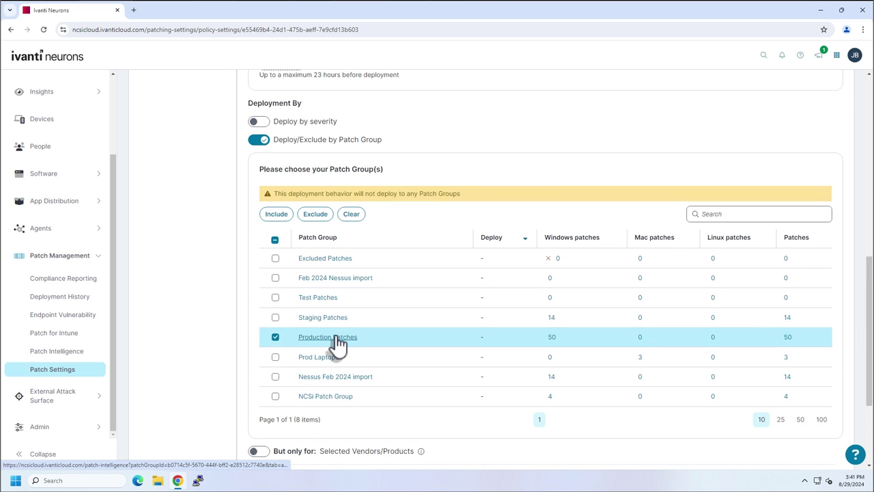
pyautogui.scroll(-2, 339, 345)
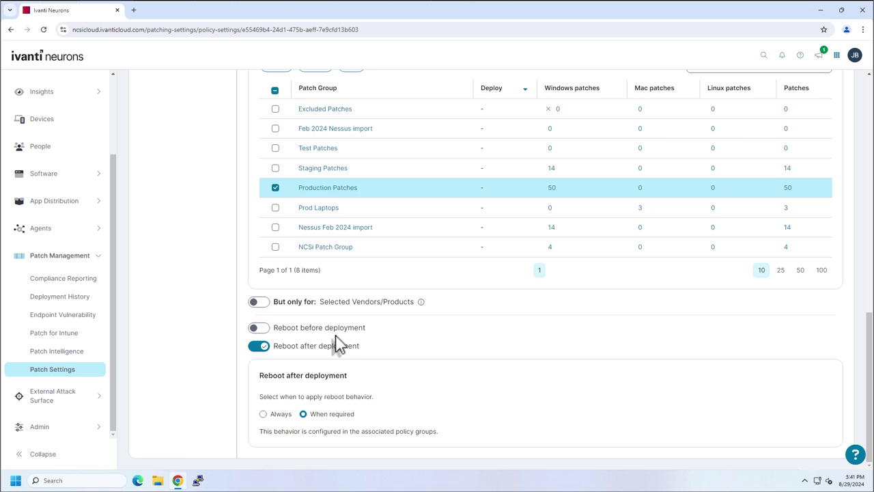
pyautogui.scroll(7, 339, 345)
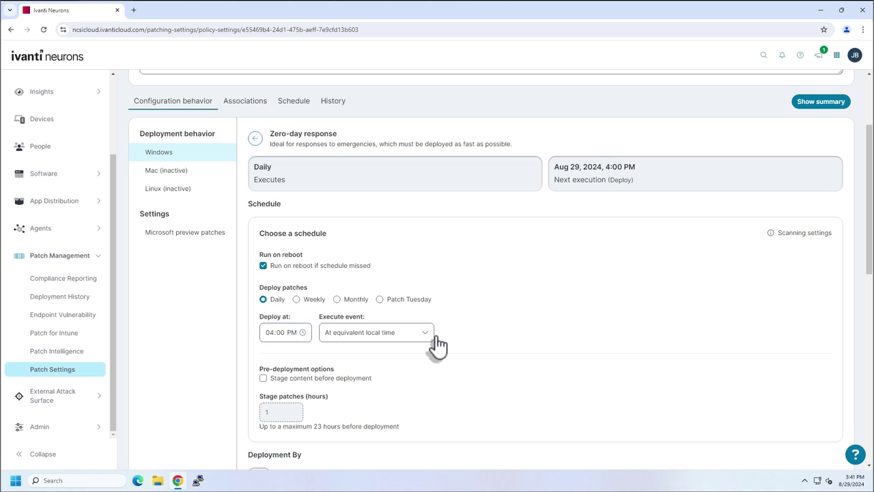
pyautogui.scroll(-4, 437, 346)
pyautogui.scroll(2, 437, 345)
pyautogui.scroll(3, 437, 346)
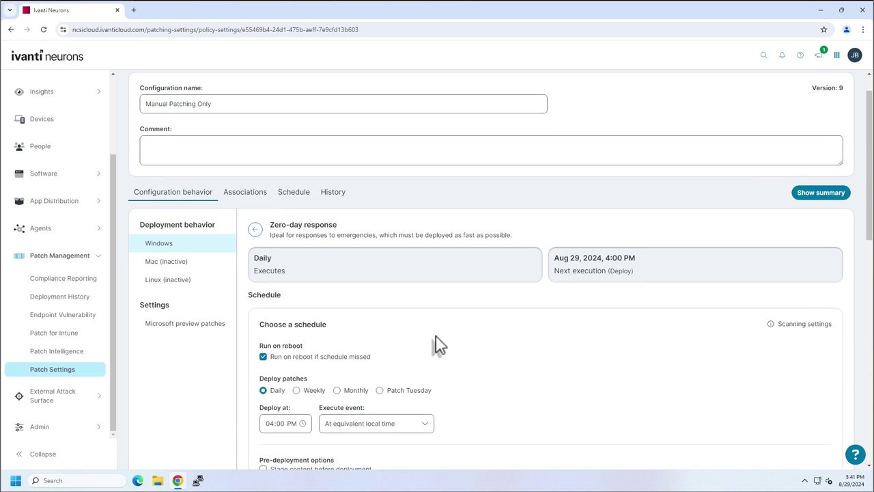
# Return to the Windows deployment behavior overview and disable zero-day response
pyautogui.click(252, 241)
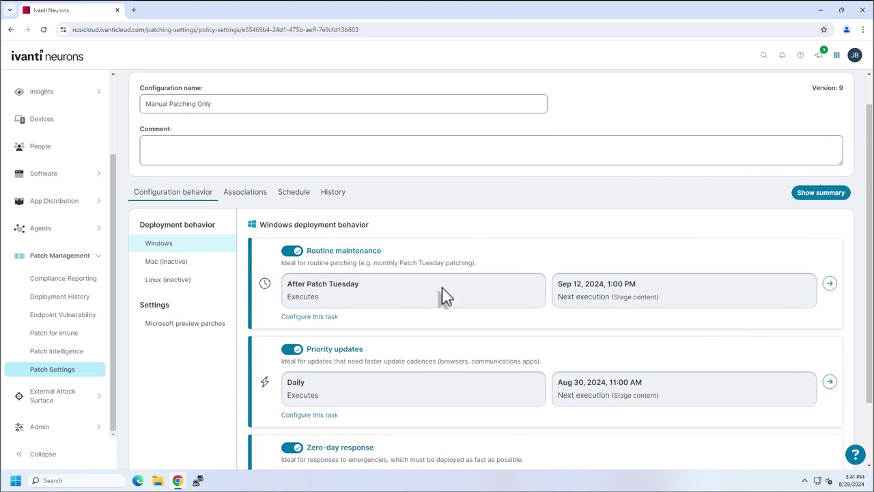
pyautogui.scroll(-2, 442, 295)
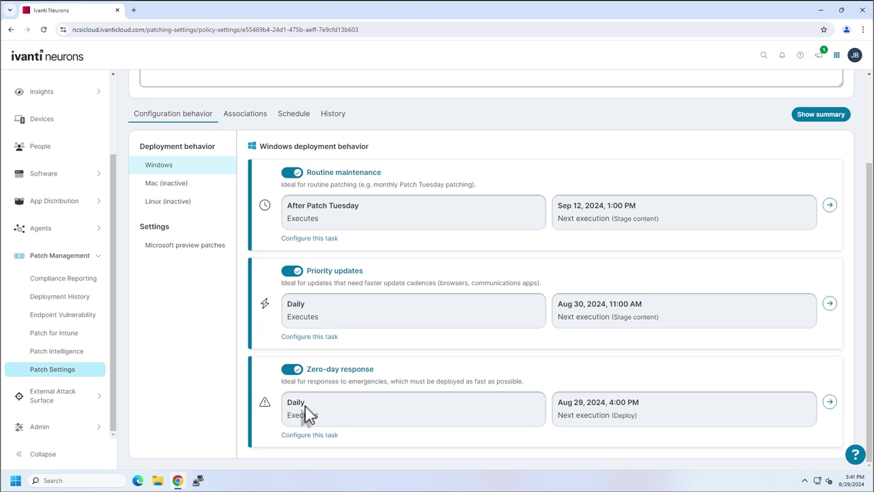
pyautogui.click(293, 369)
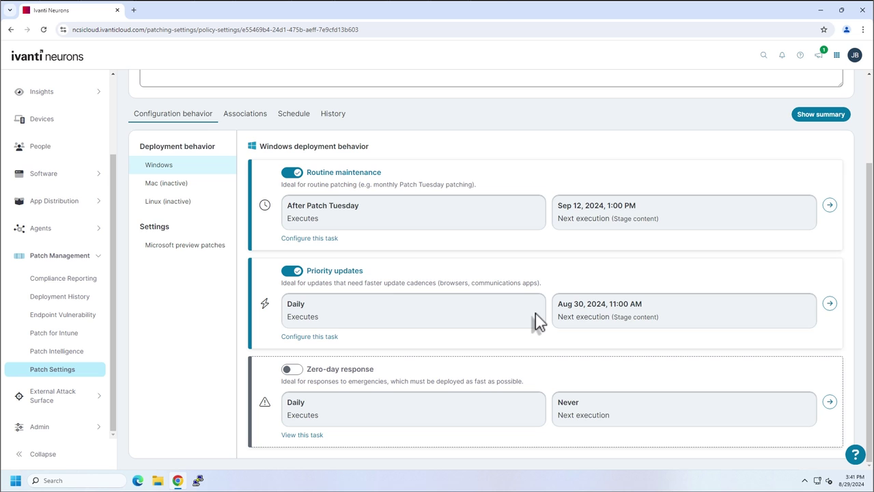
pyautogui.scroll(2, 536, 321)
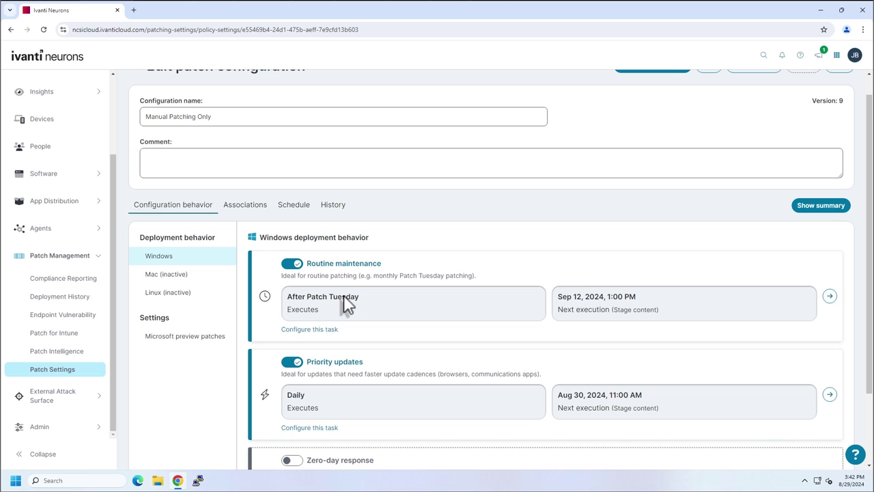
pyautogui.scroll(-1, 720, 321)
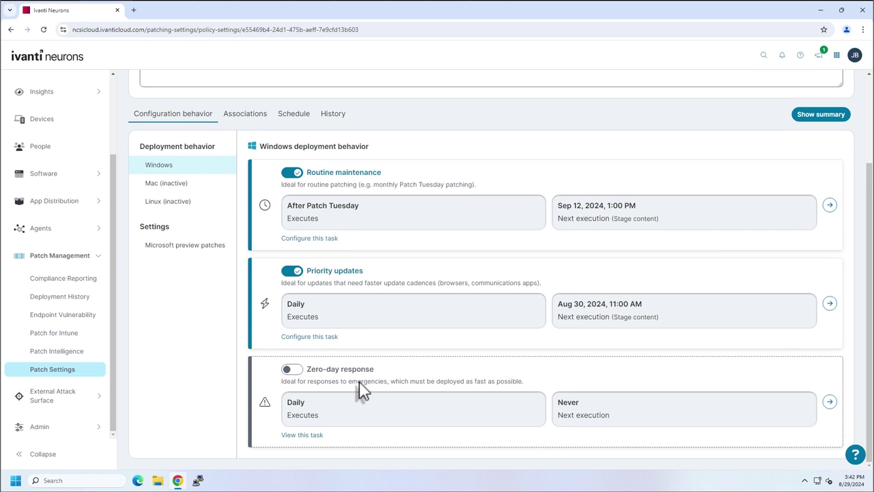
pyautogui.scroll(2, 572, 347)
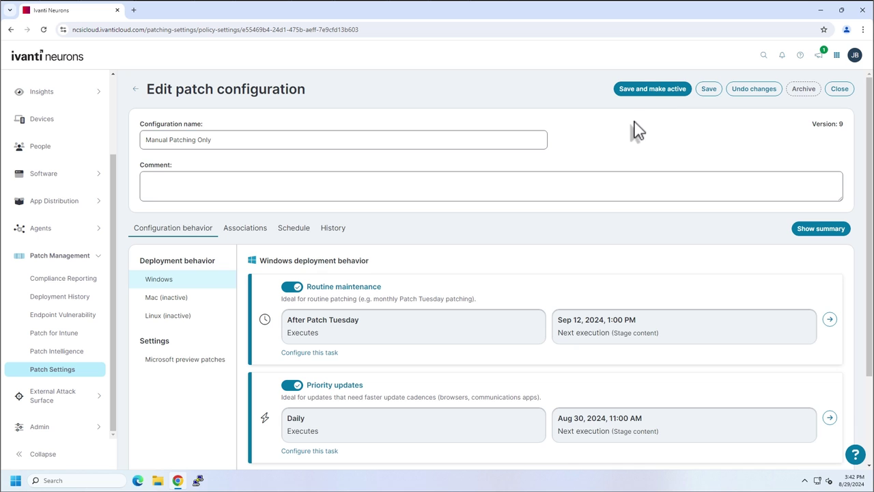
pyautogui.scroll(-2, 566, 171)
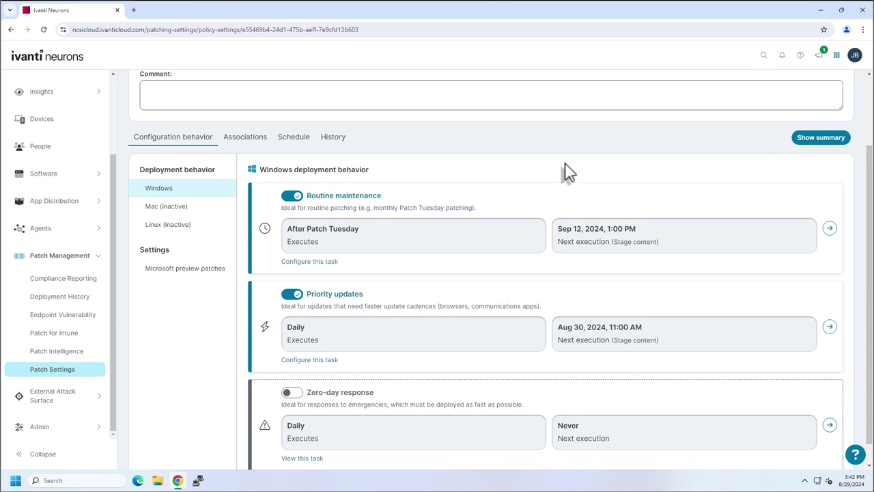